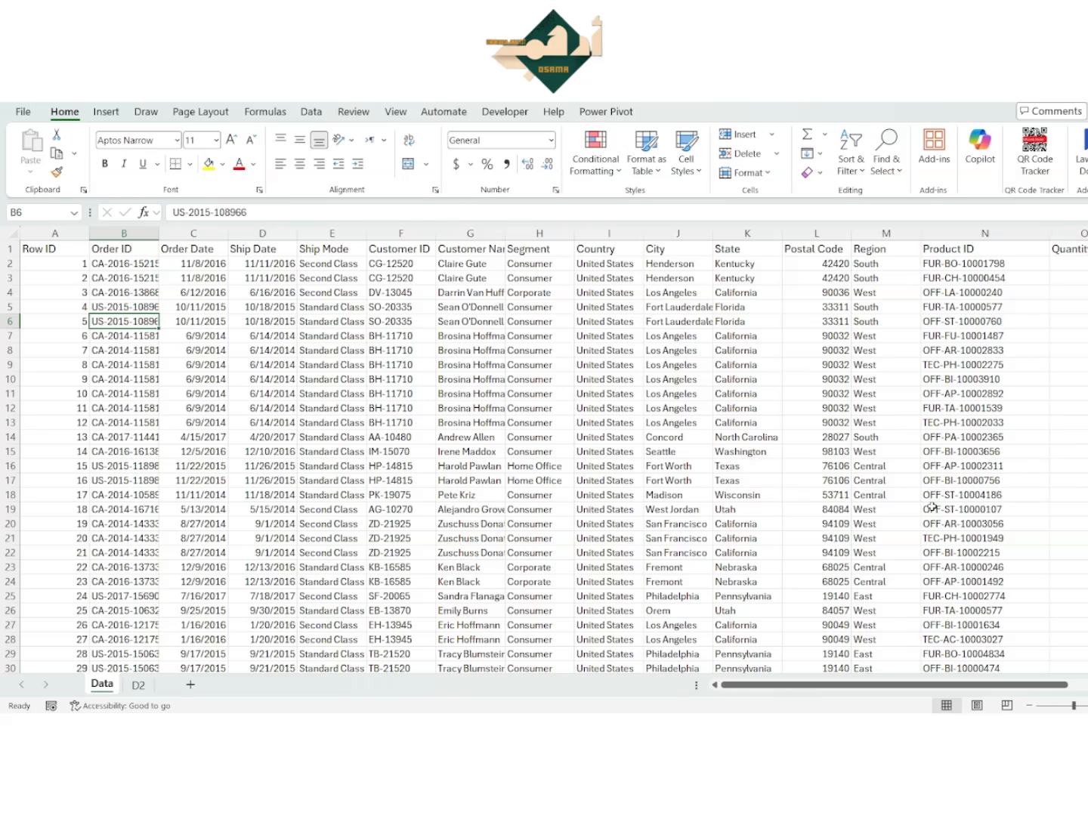
- Insert a PivotTable on a new worksheet using the order table on the Data sheet as its source
click(624, 466)
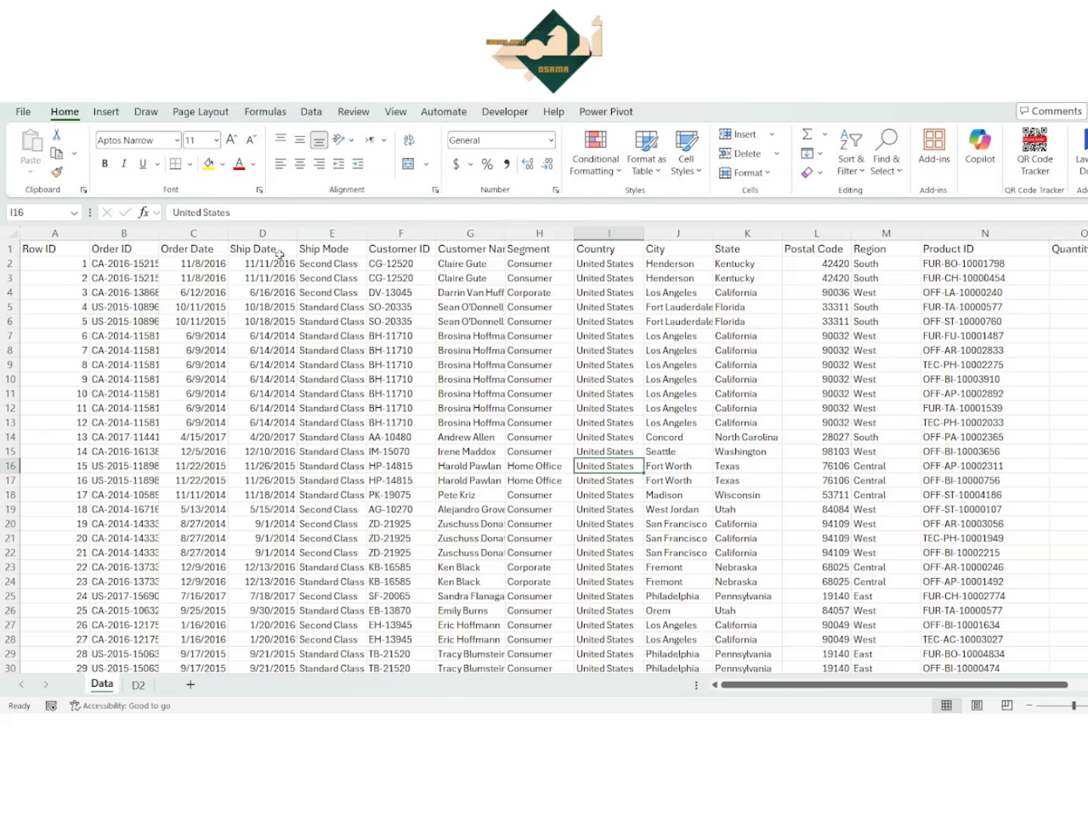
click(106, 112)
click(22, 165)
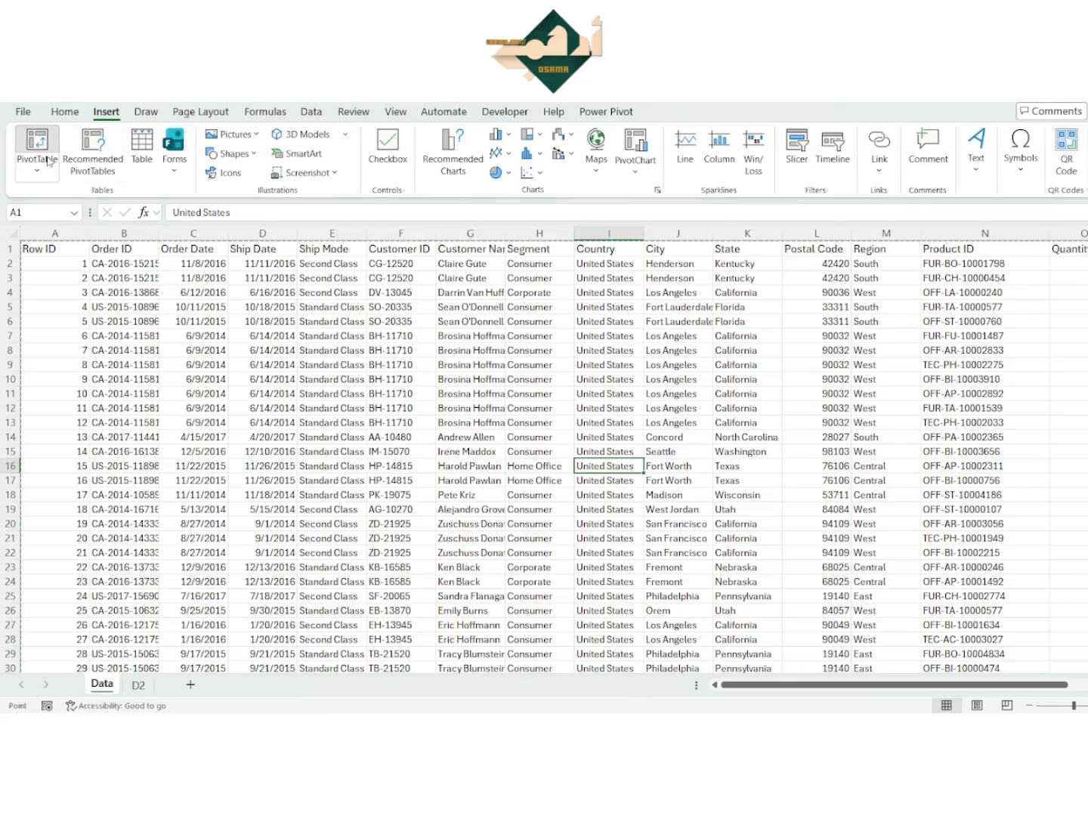
click(575, 439)
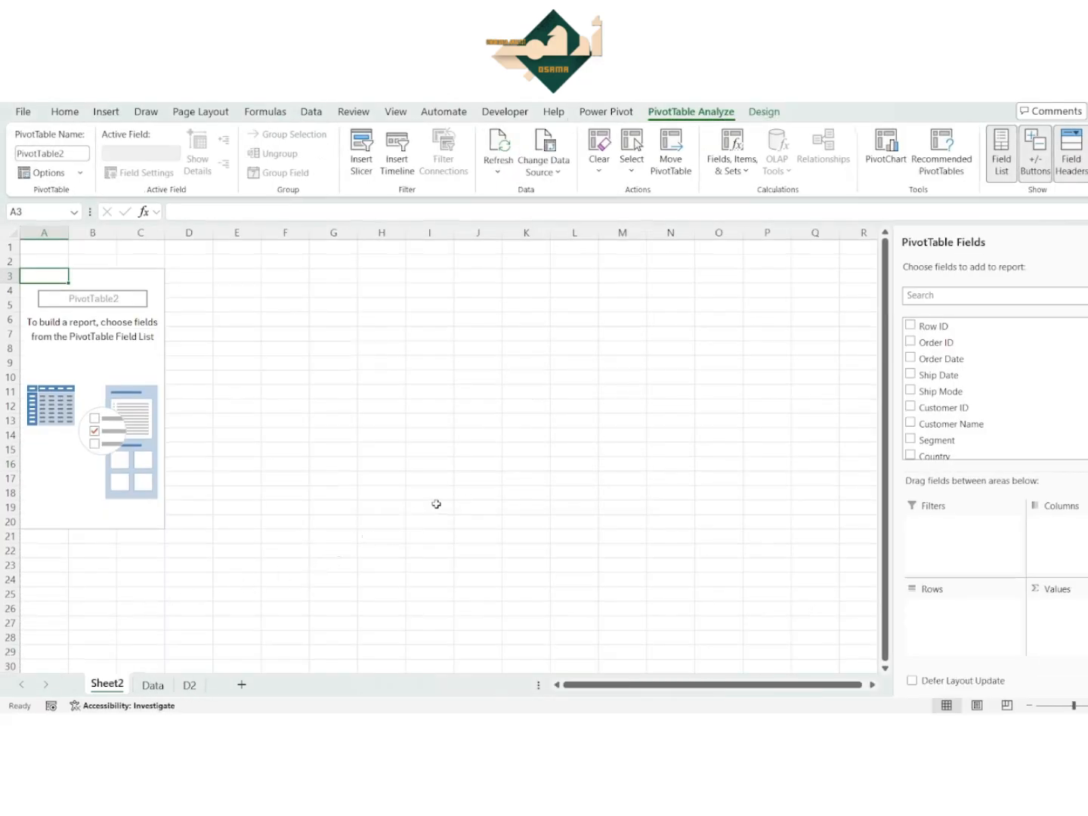
- Build the pivot table with Order Date in the rows, reduced to the Years level, and the sum of Profit in the values
drag(940, 359, 971, 650)
scroll(967, 422, down, 3)
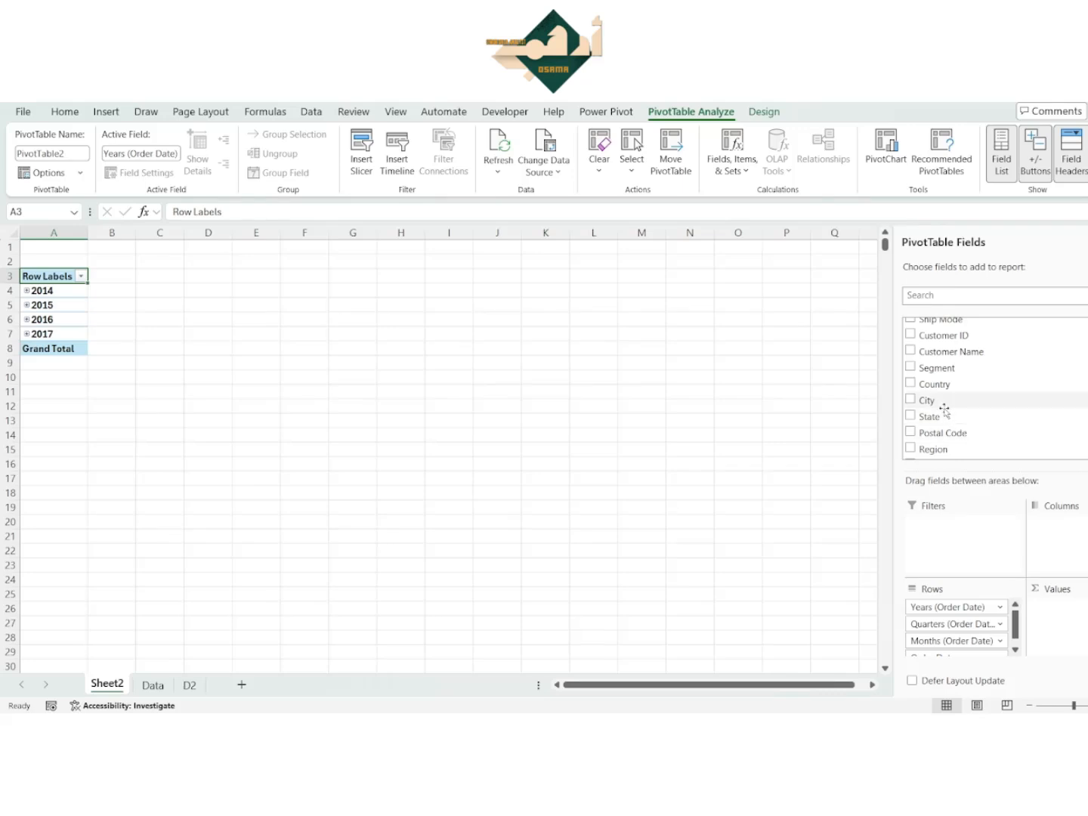
scroll(959, 415, down, 1)
scroll(953, 423, down, 1)
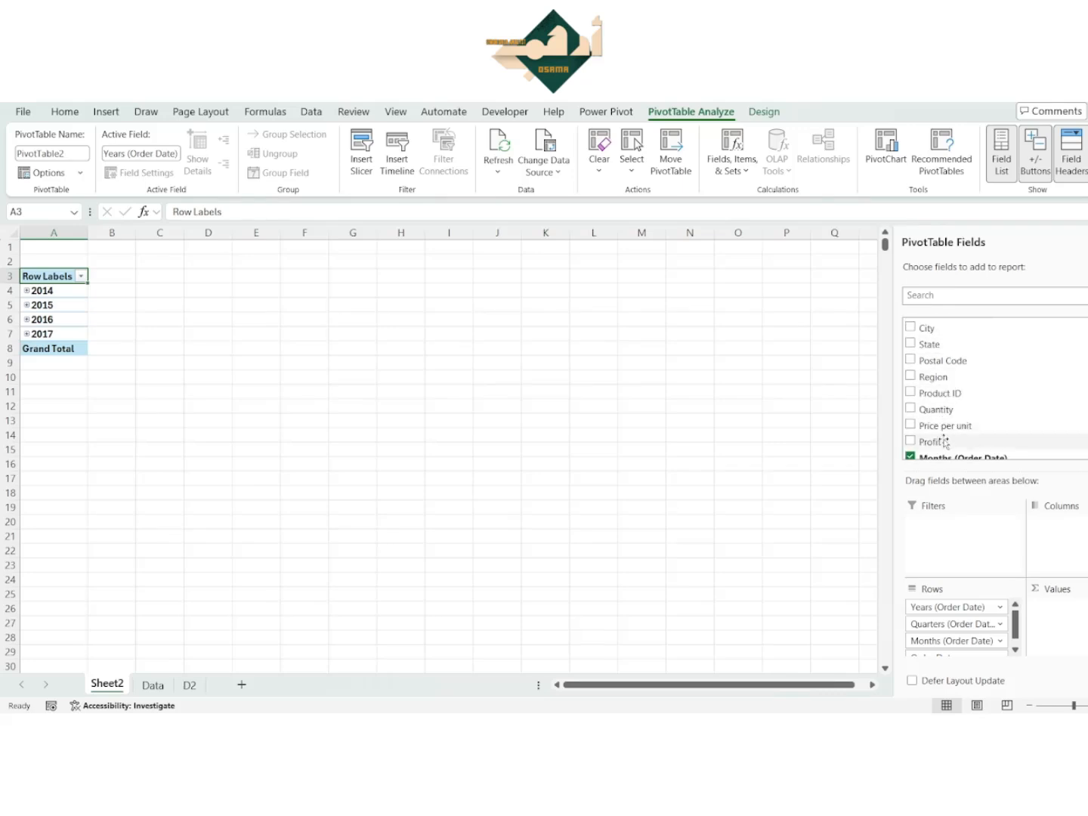
drag(948, 443, 1073, 613)
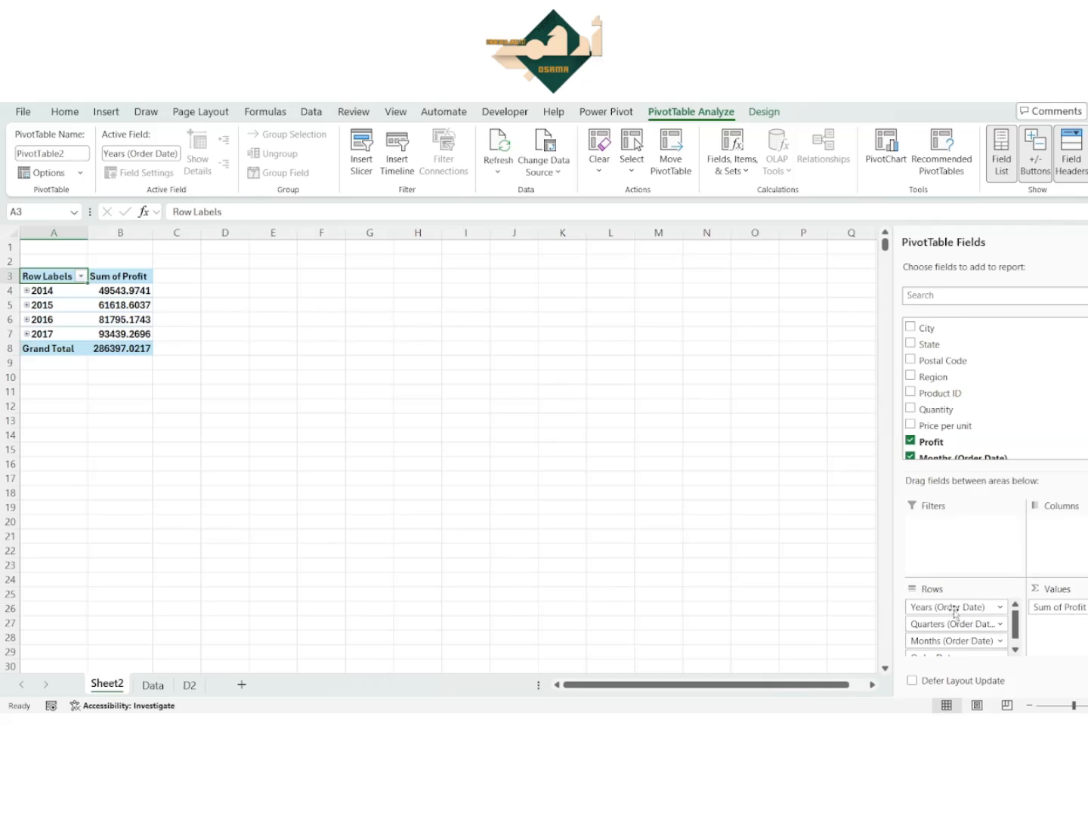
drag(951, 611, 851, 603)
drag(926, 643, 778, 615)
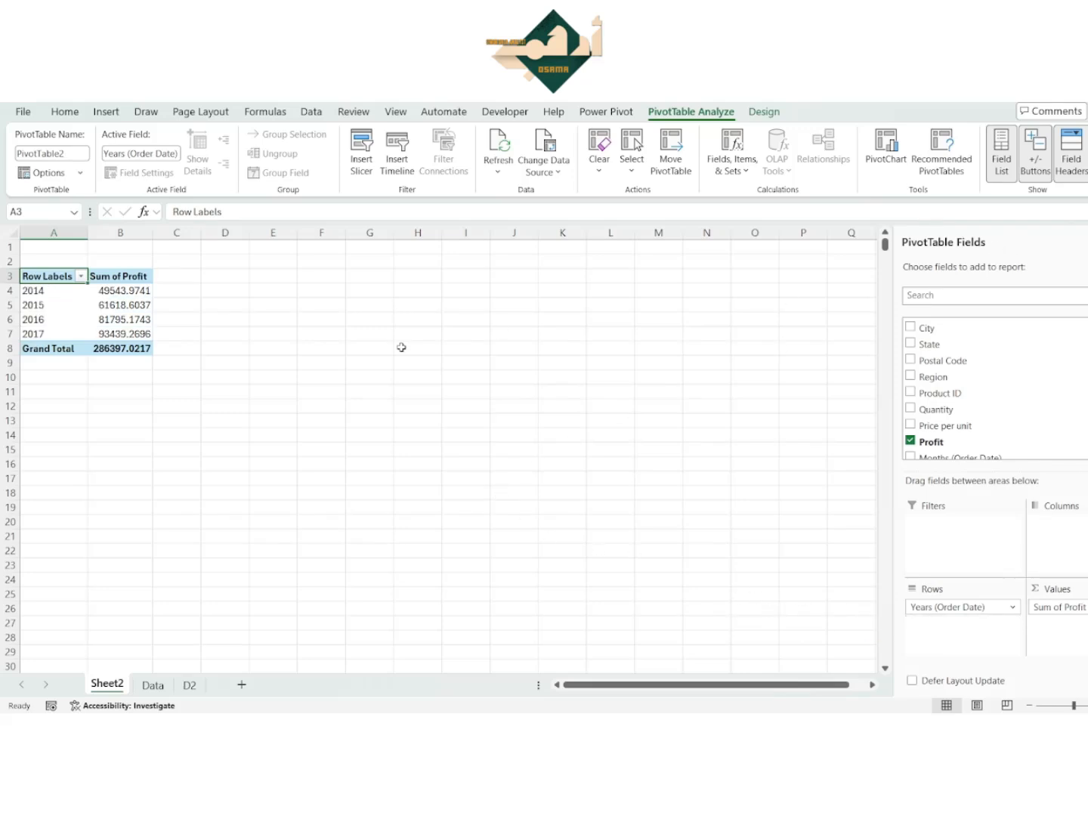
- Format the Sum of Profit column with thousands separators and no decimal places
click(121, 233)
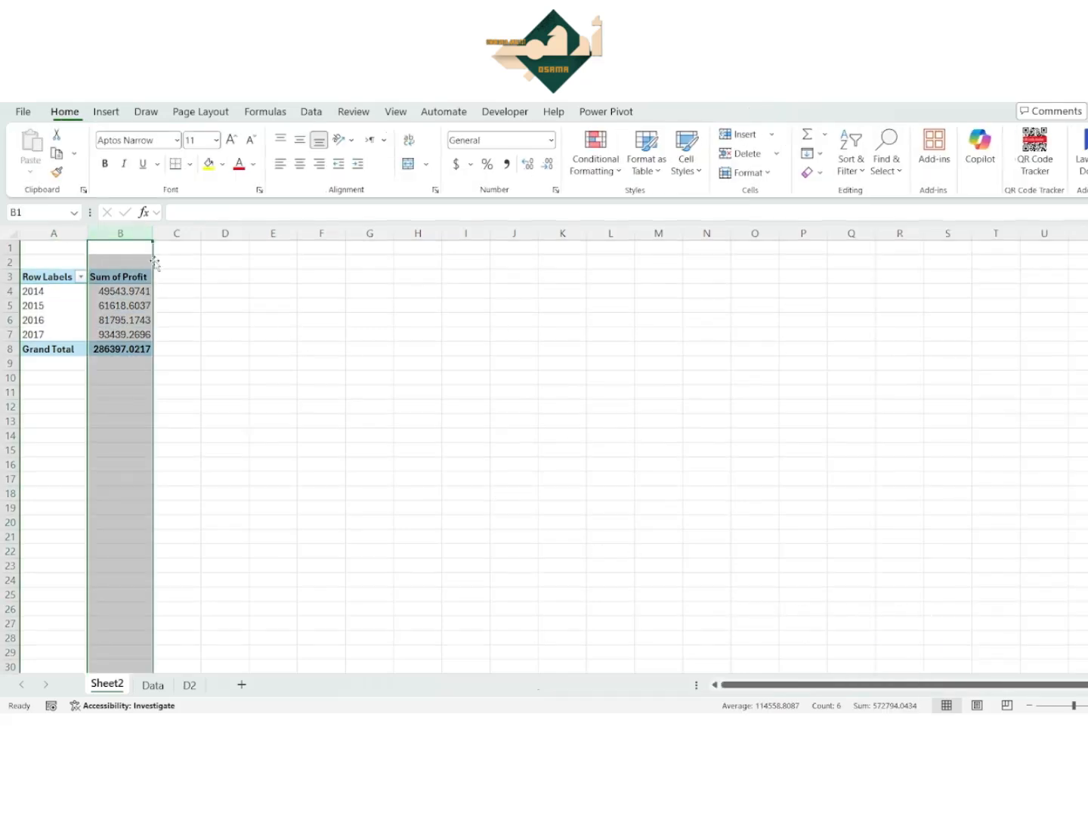
click(506, 164)
click(543, 164)
click(543, 165)
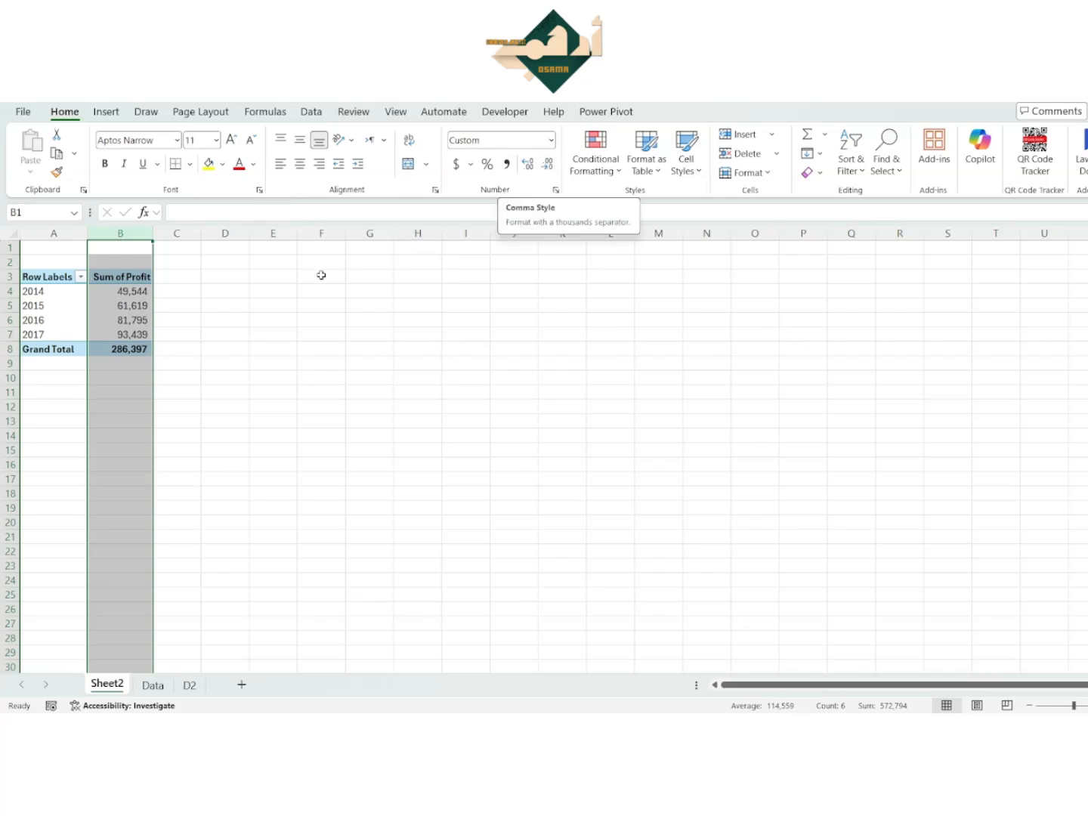
- Add the Profit field to the pivot table's values a second time
click(129, 297)
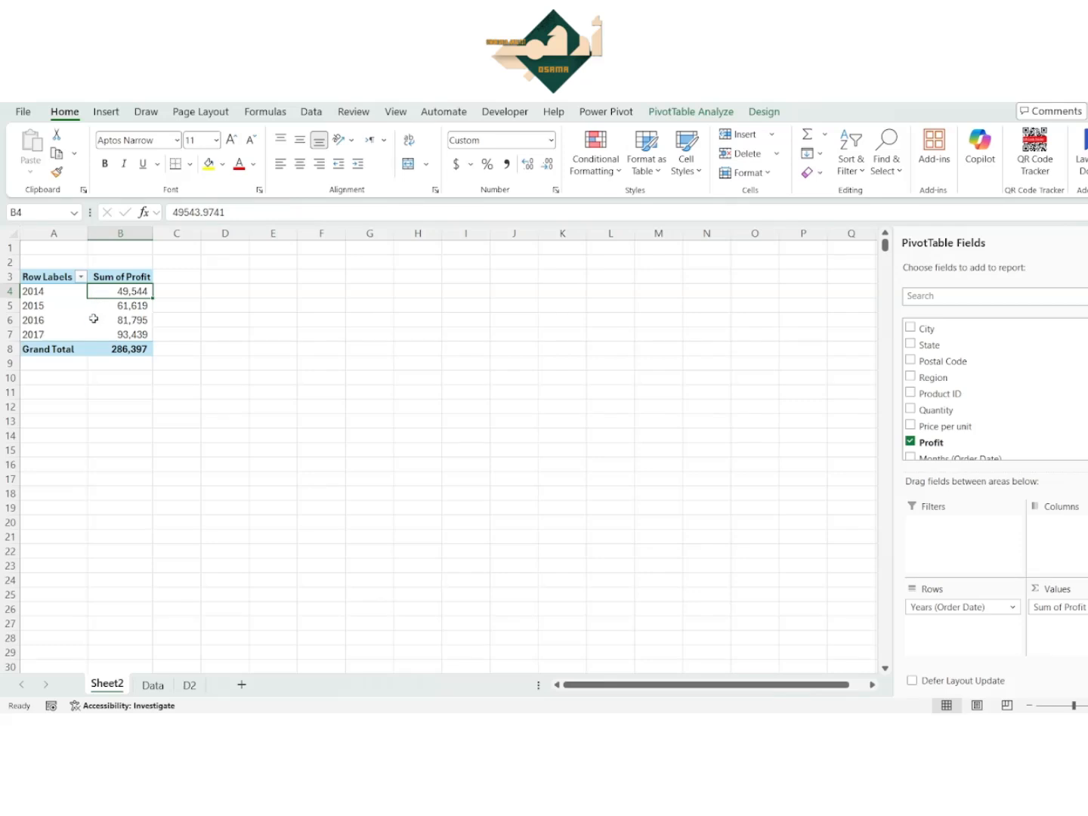
mouse_move(94, 319)
drag(950, 446, 1083, 625)
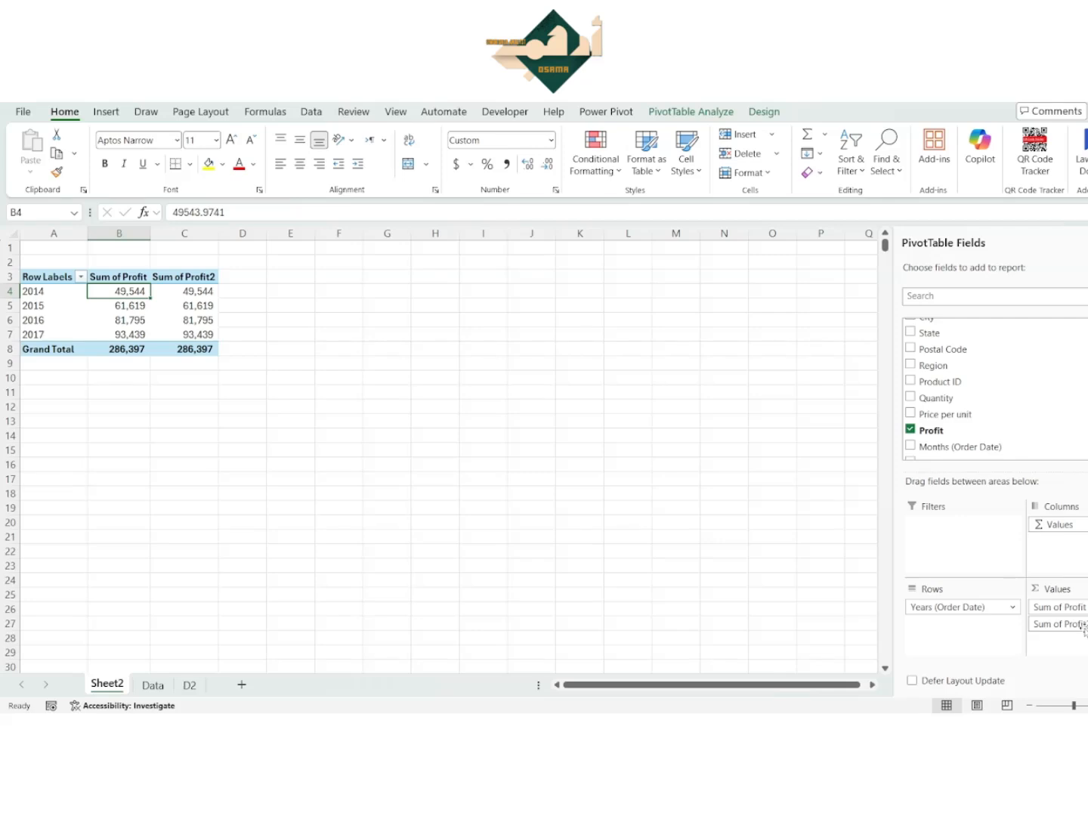
- Show the second profit column as % Difference From, with Years (Order Date) as base field and (previous) as base item
click(188, 308)
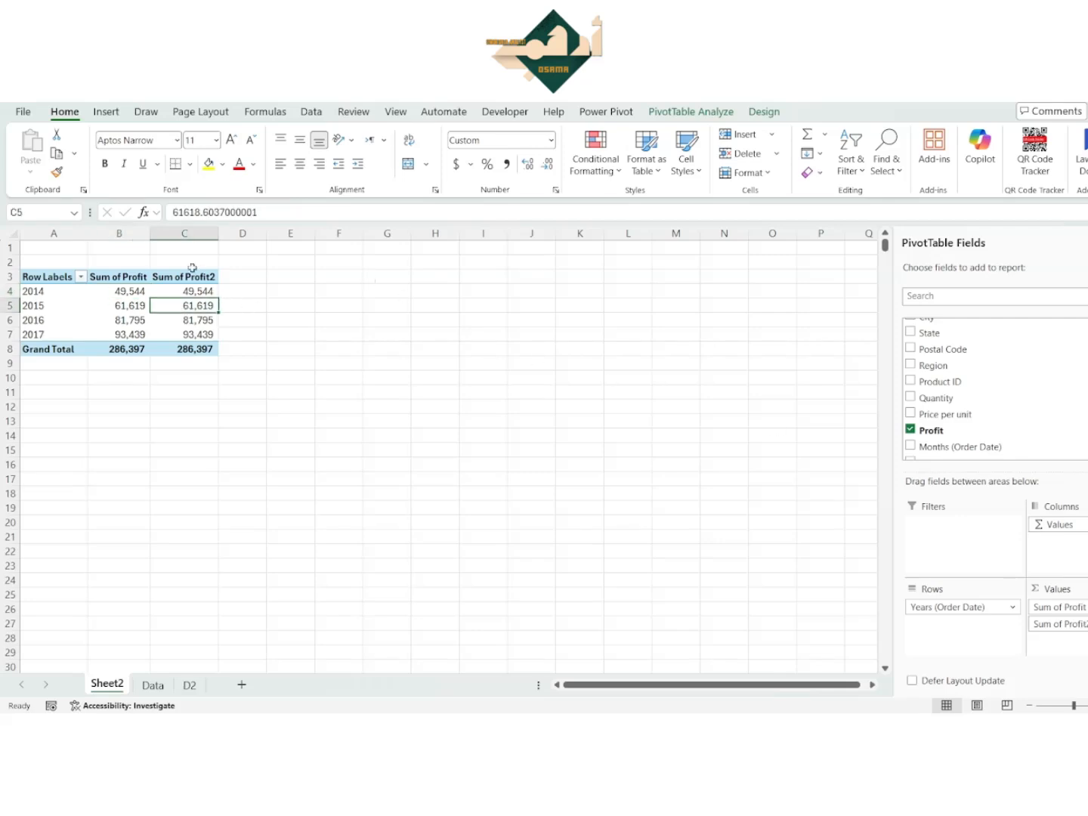
right_click(186, 291)
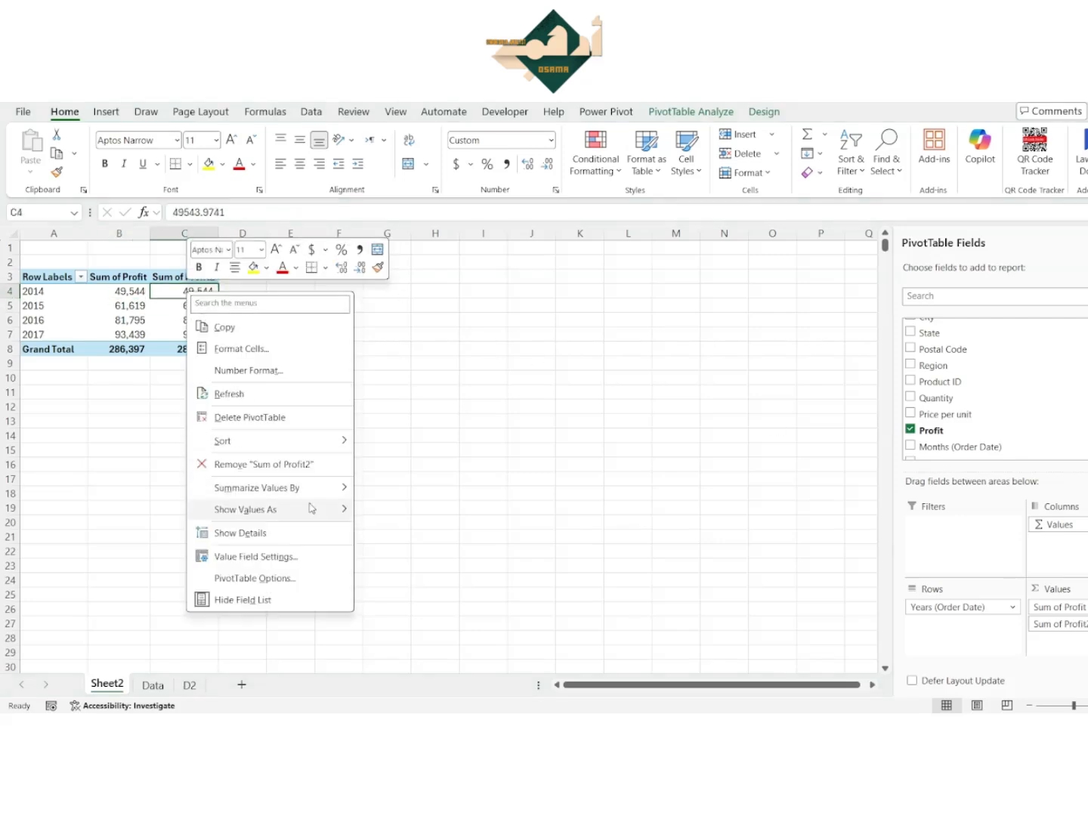
mouse_move(288, 514)
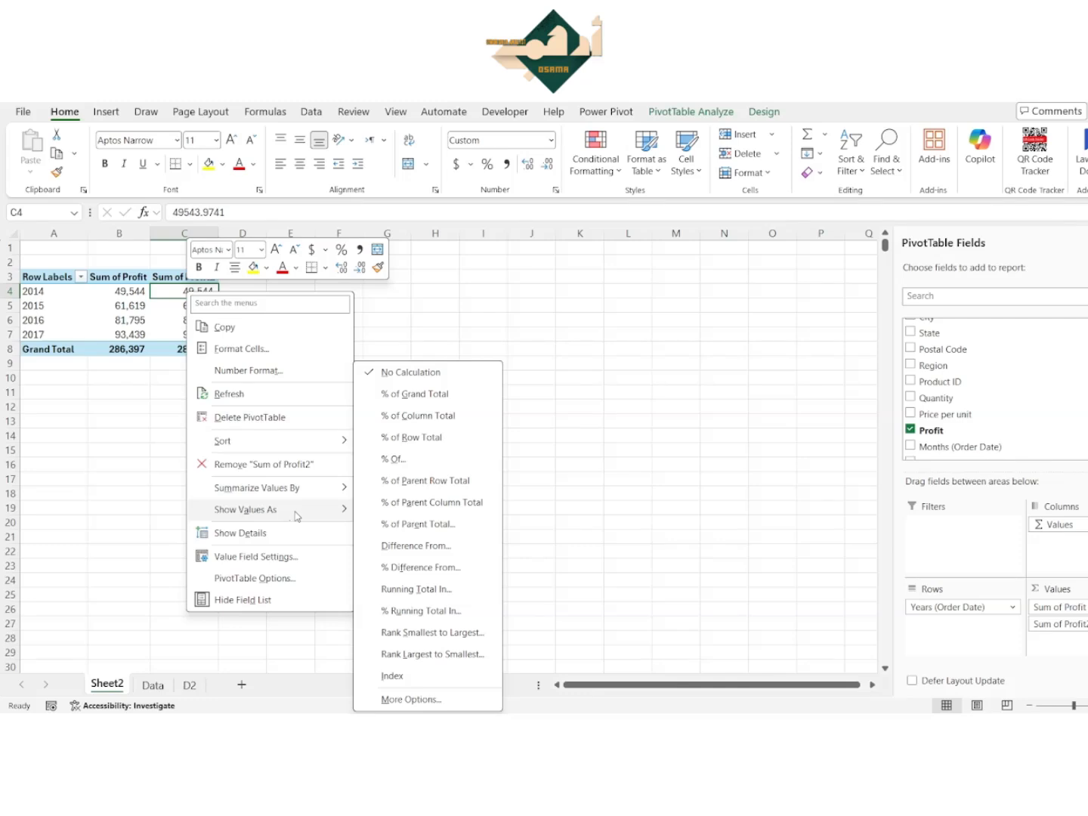
click(422, 567)
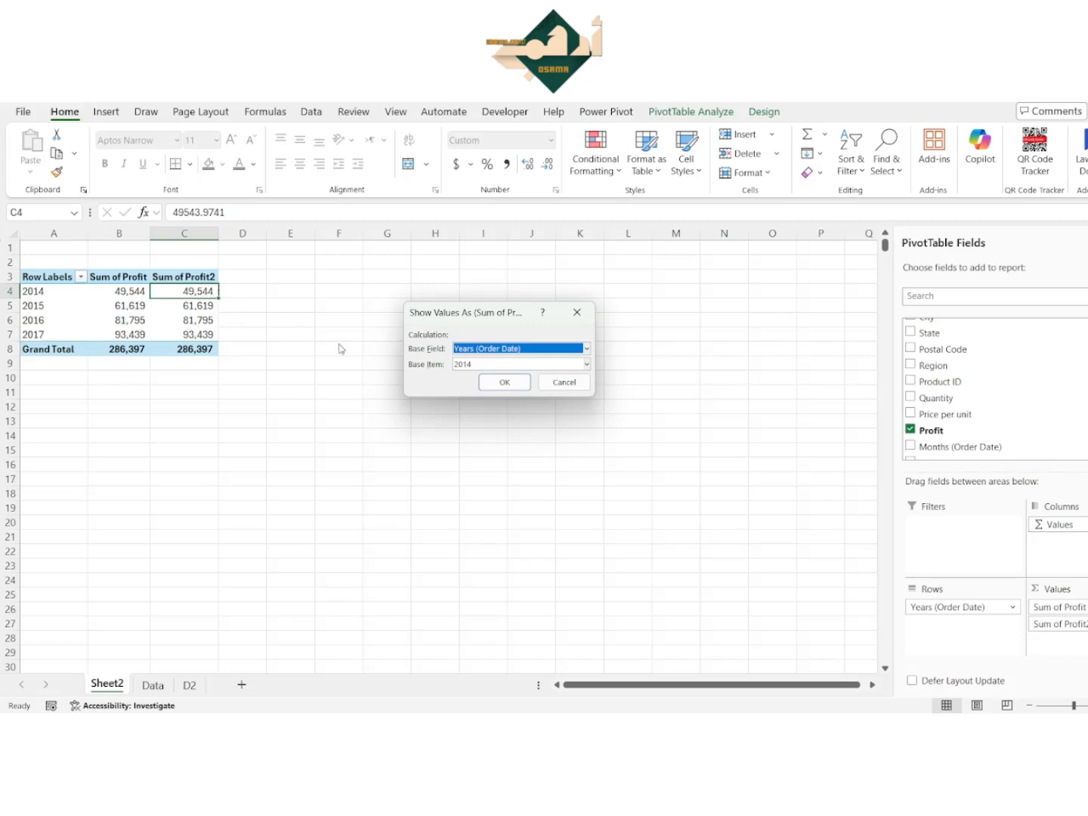
click(466, 365)
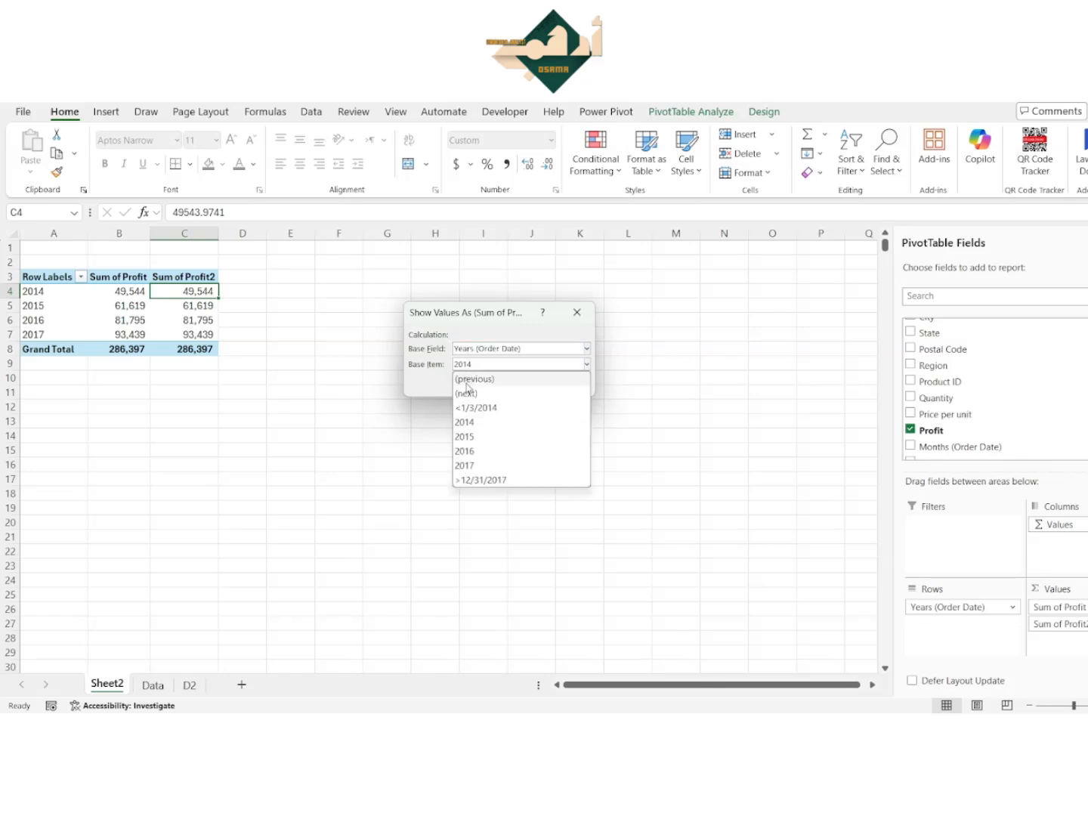
click(466, 381)
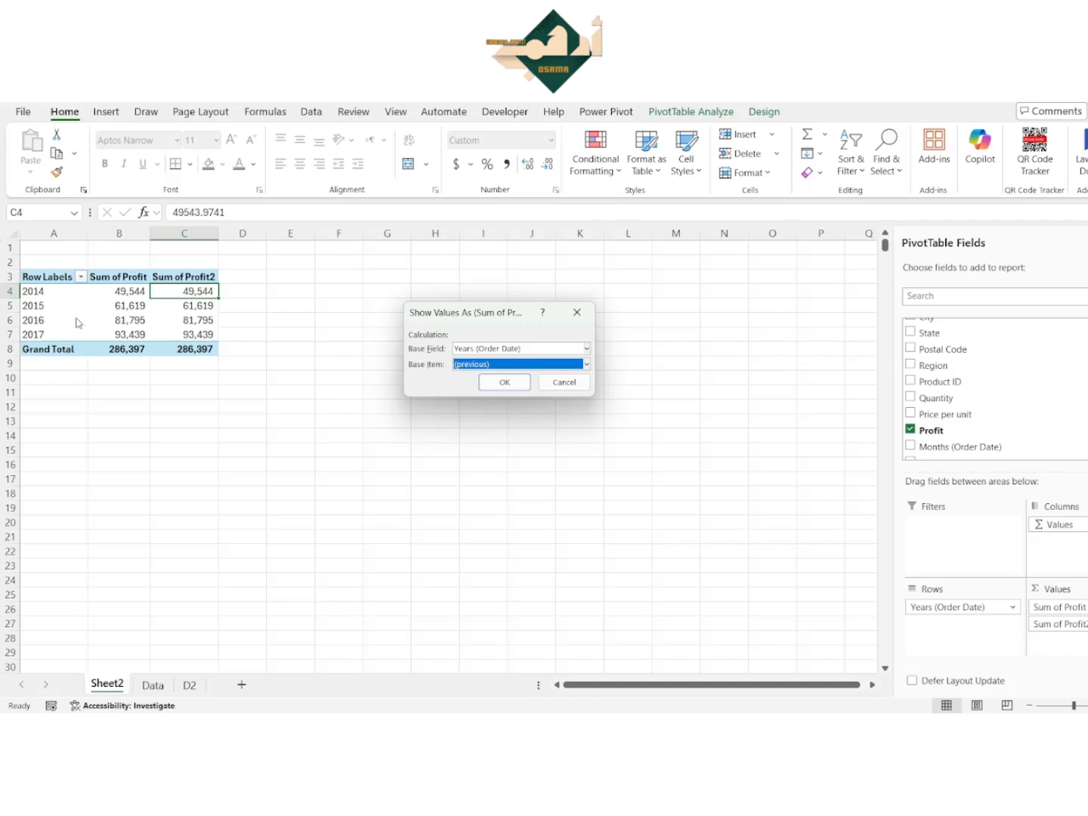
click(489, 382)
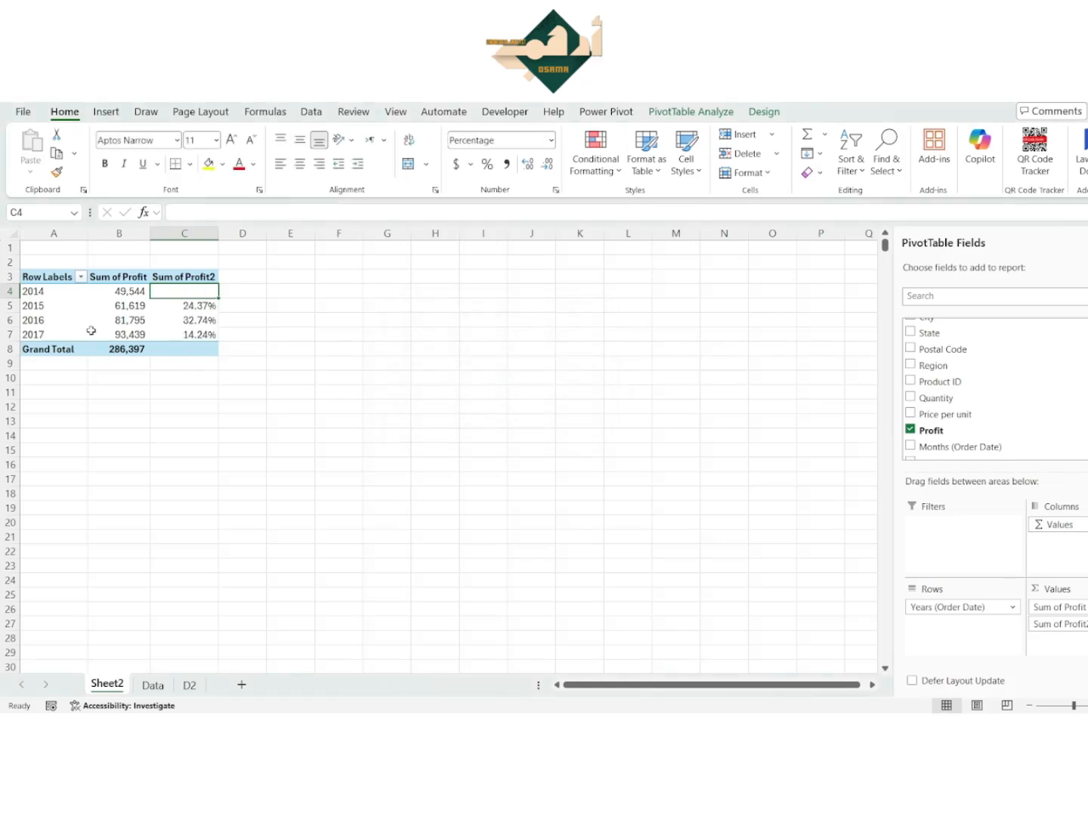
- Compare the profits of 2014, 2015 and 2016 with the percentage differences from the previous year
click(51, 295)
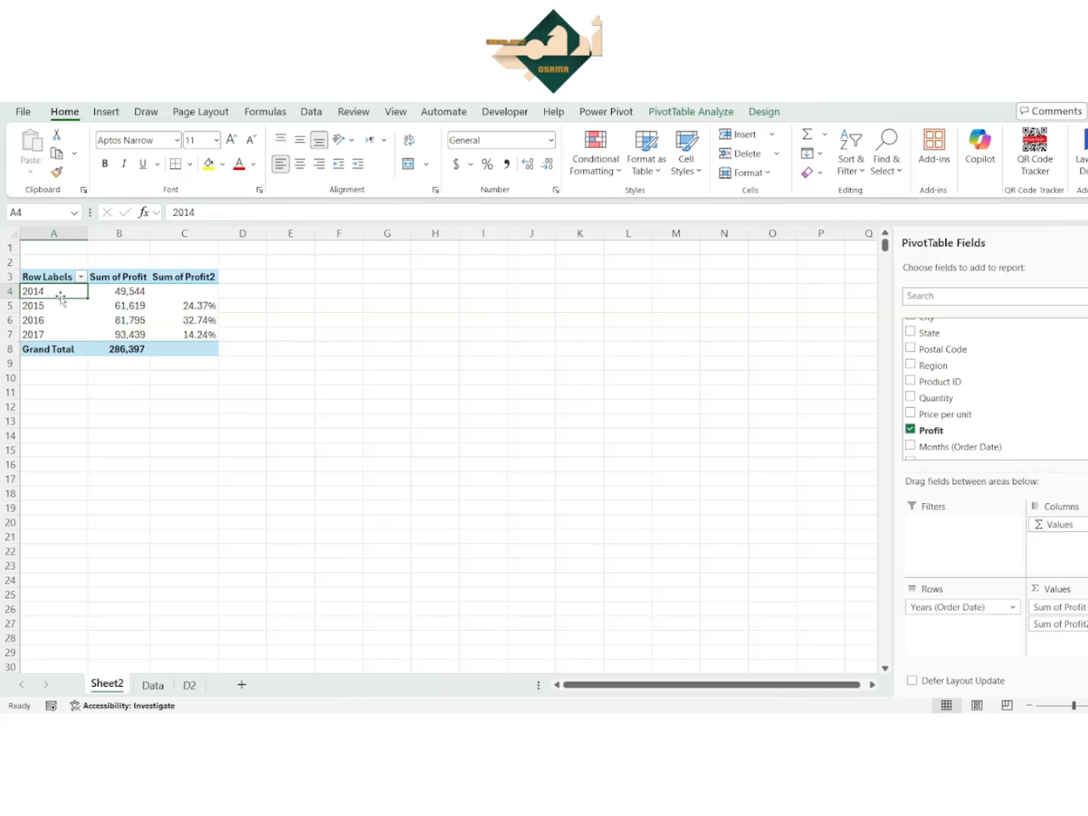
click(110, 292)
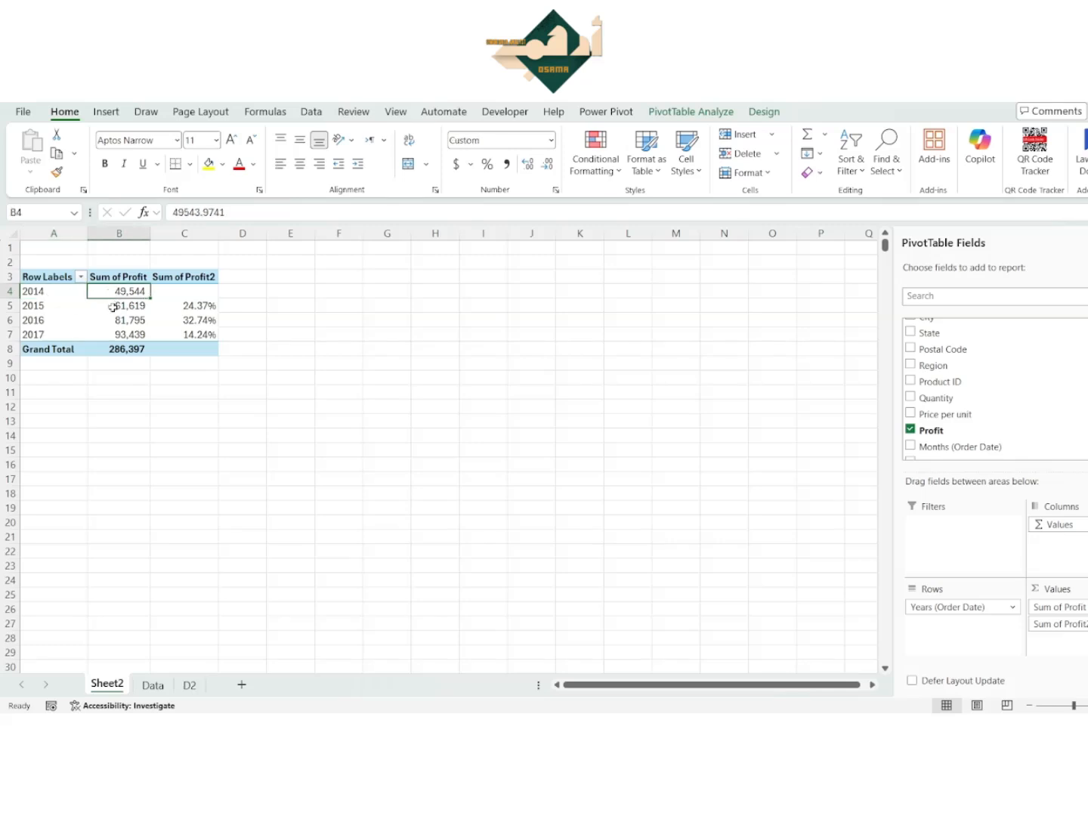
click(112, 308)
click(197, 310)
click(123, 302)
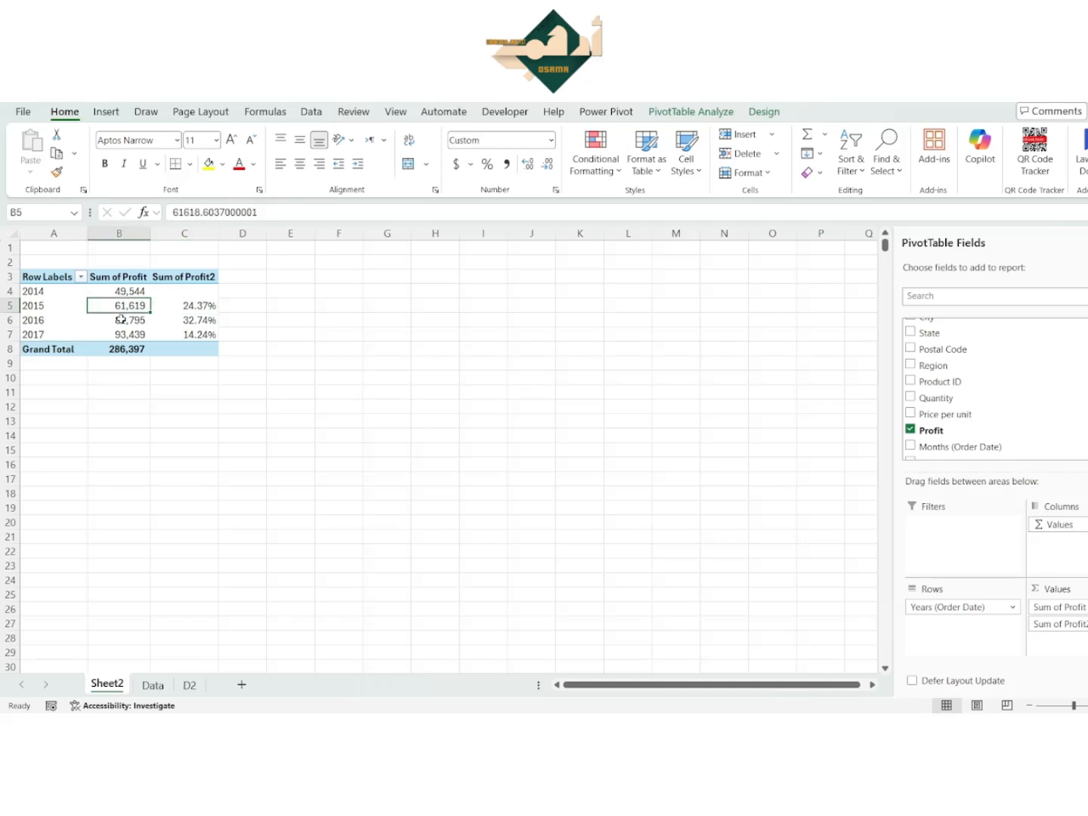
click(122, 319)
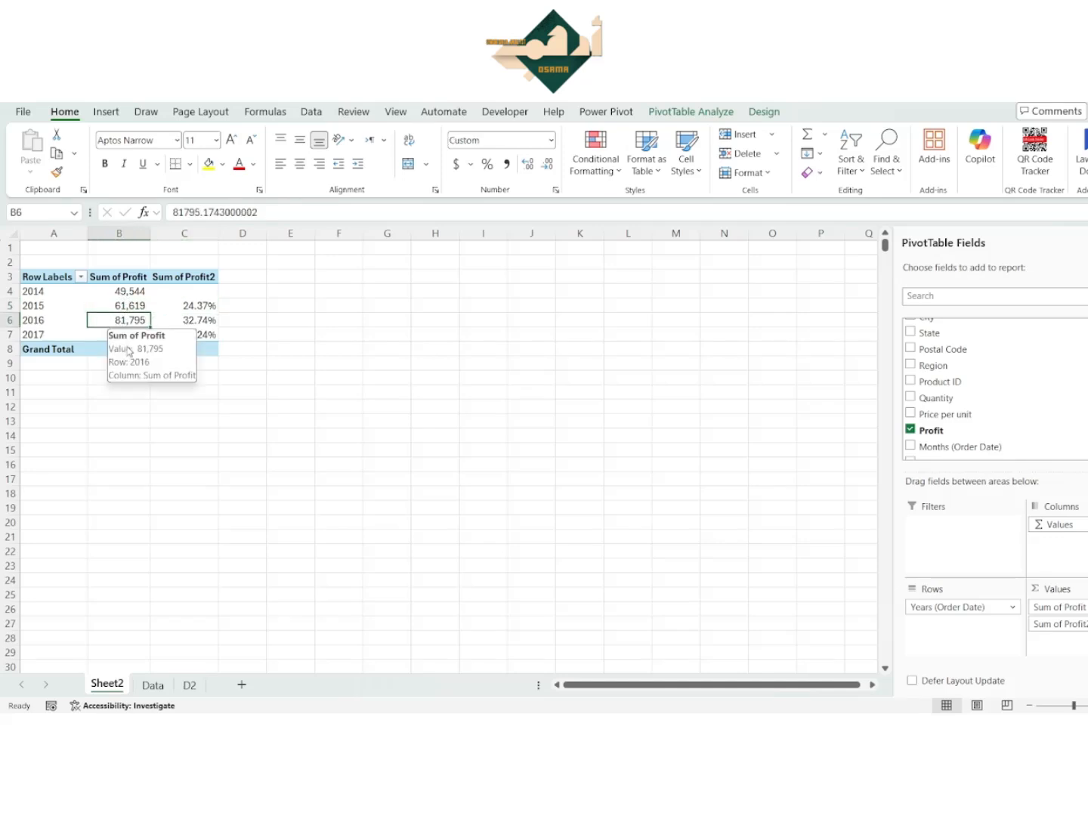
click(190, 320)
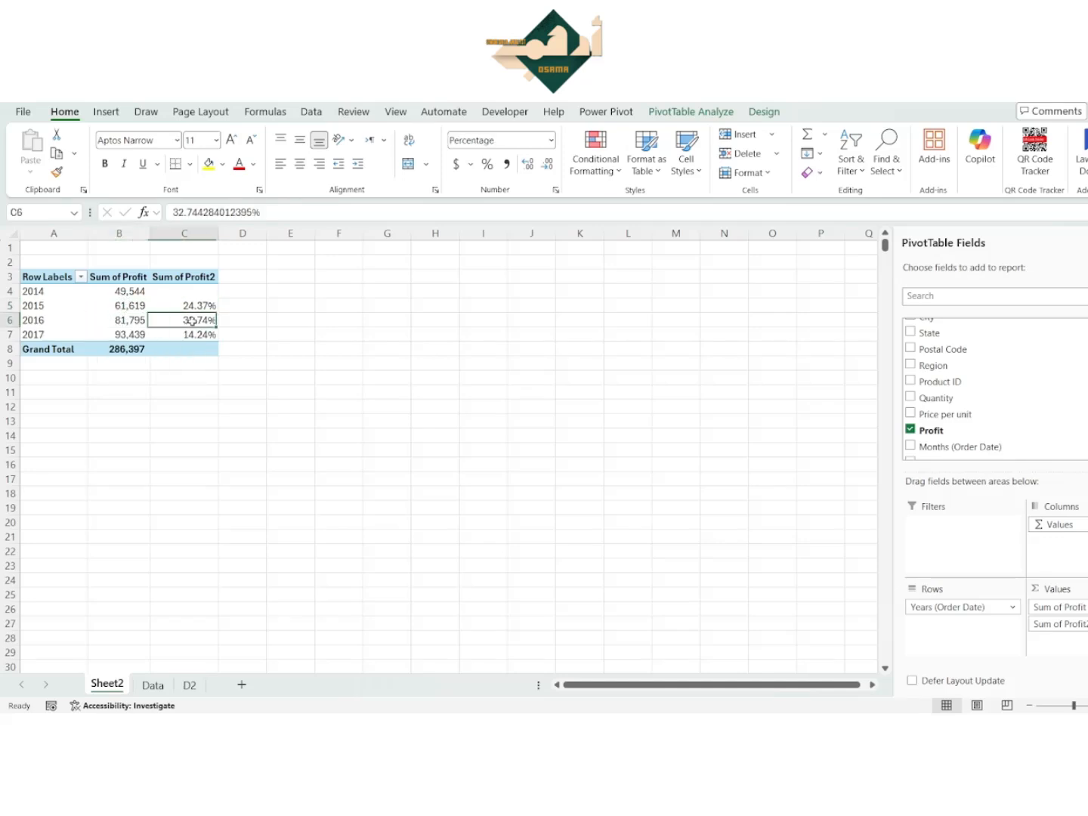
click(122, 307)
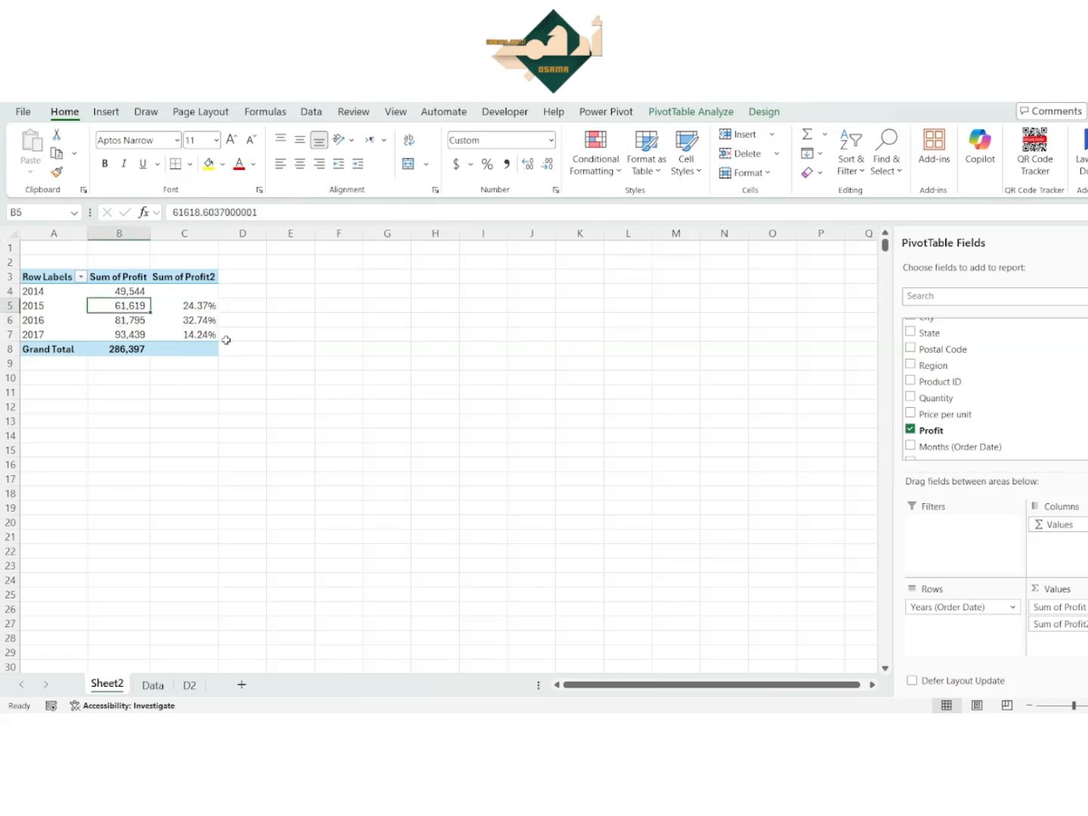